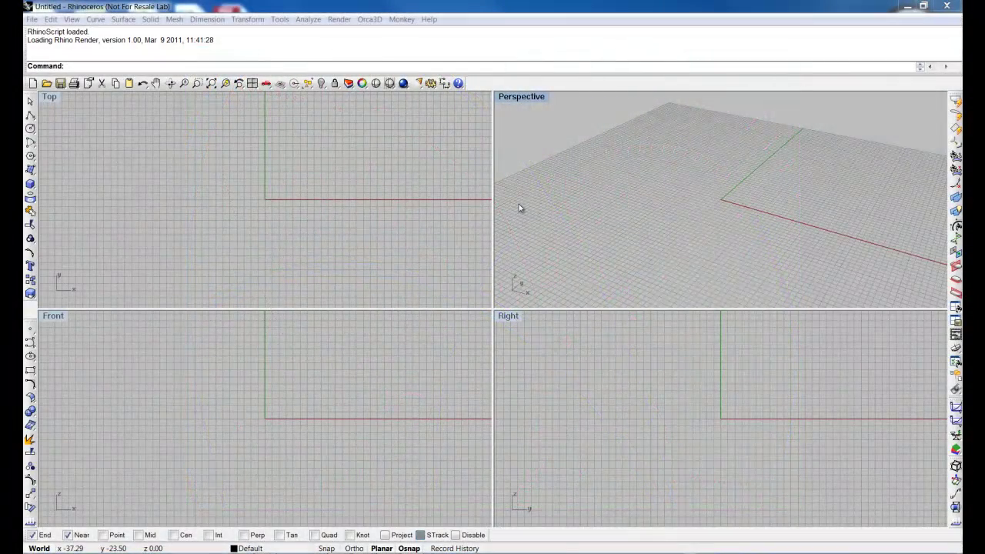
Step: Open the Orca3D menu to reach its document Properties
left_click(373, 20)
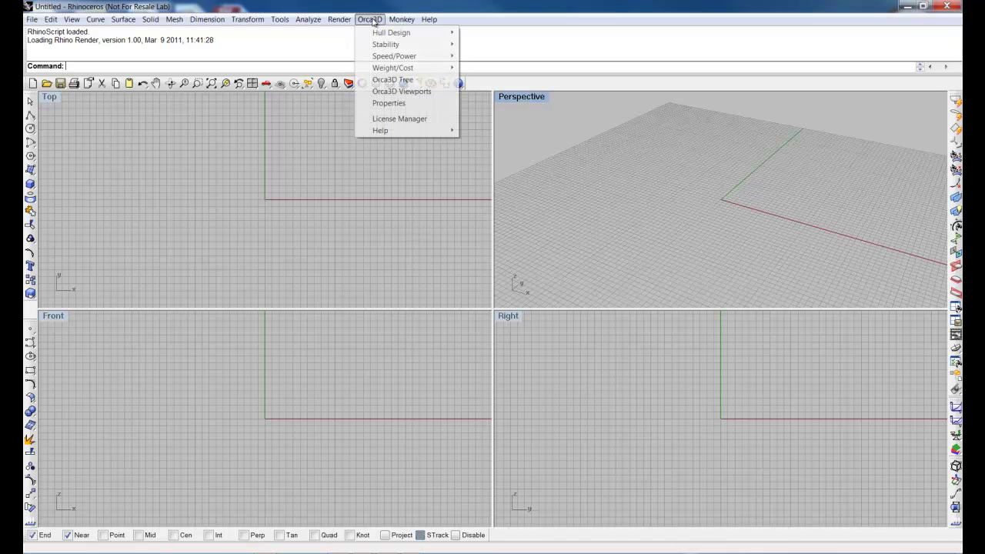
left_click(407, 104)
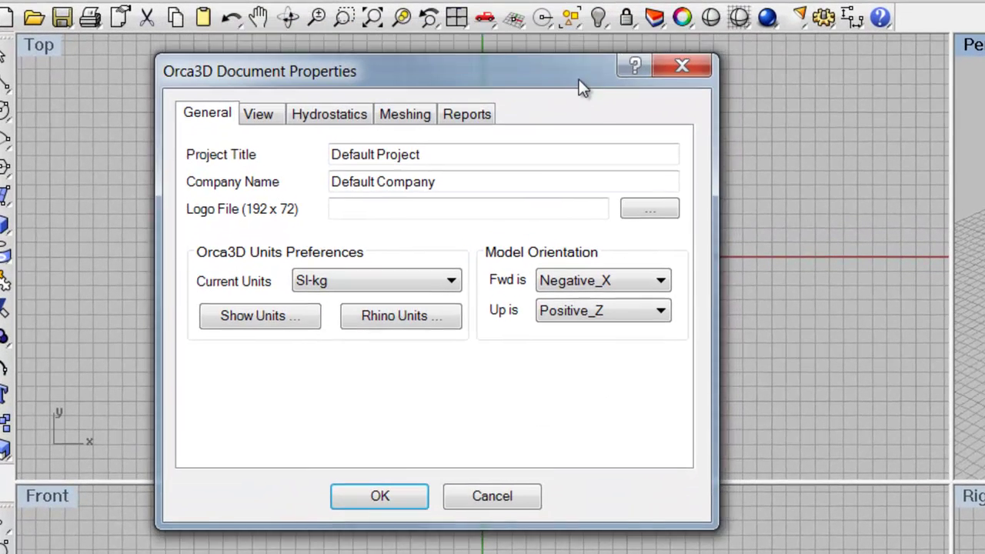
left_click_drag(578, 79, 574, 99)
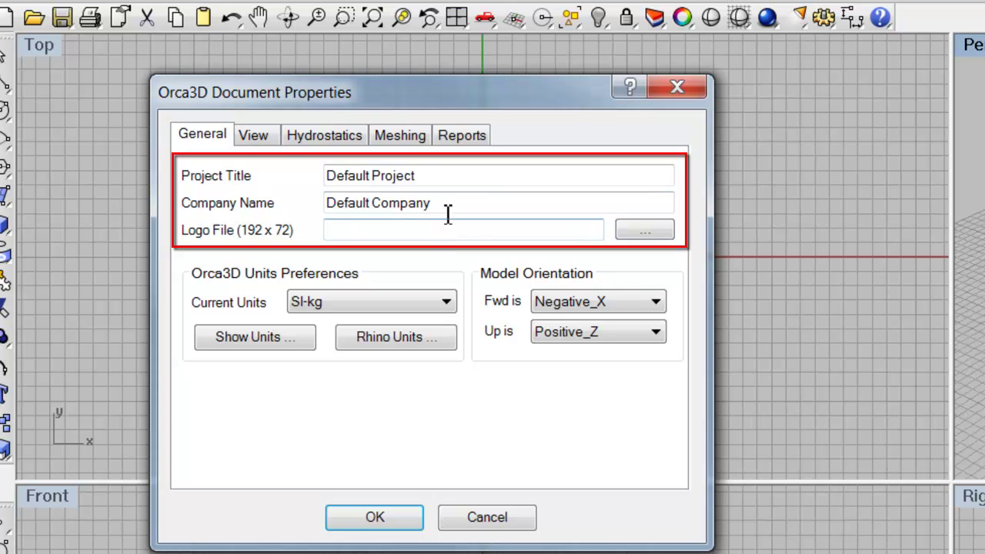
left_click_drag(428, 177, 343, 176)
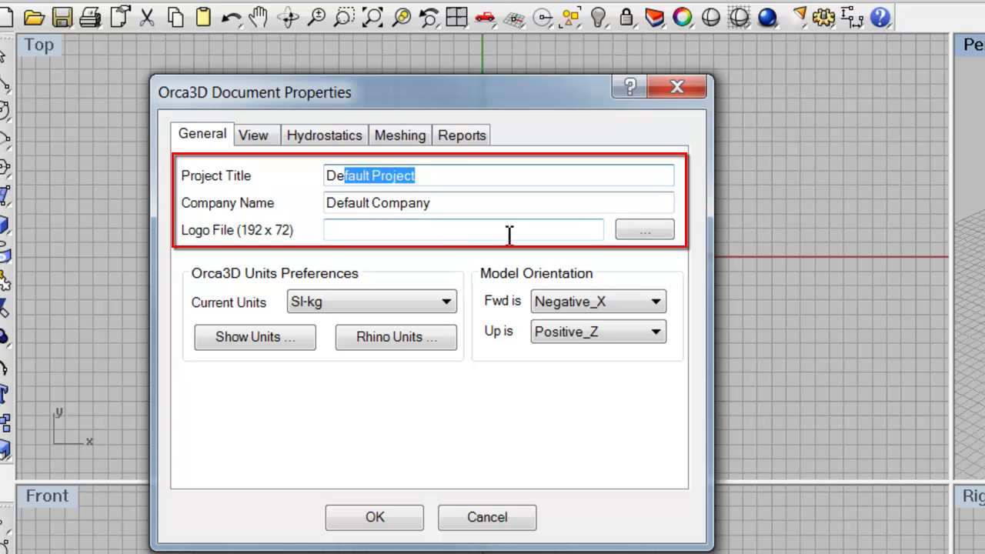
left_click(454, 230)
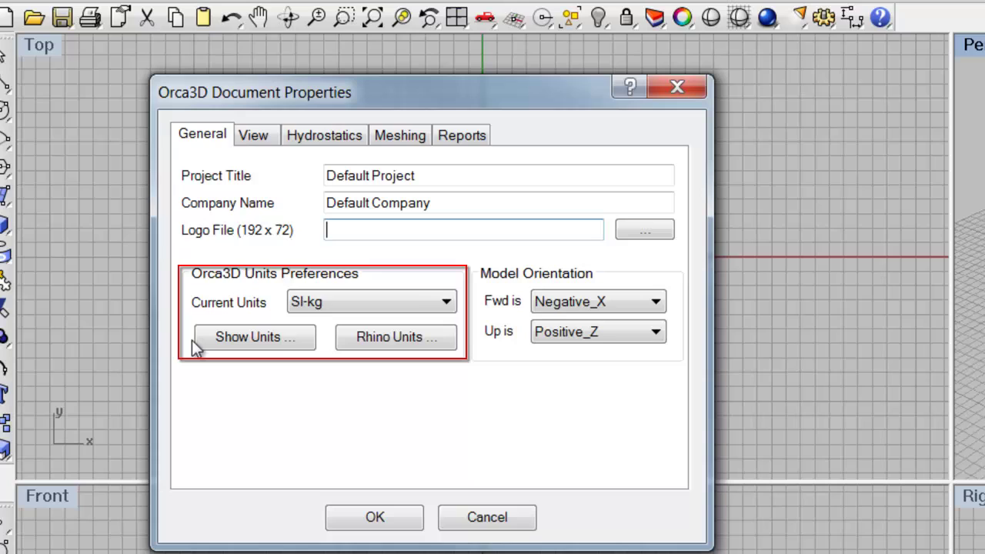
Step: Switch Orca3D's current unit system to Custom, acknowledging the Rhino length units note
left_click(447, 302)
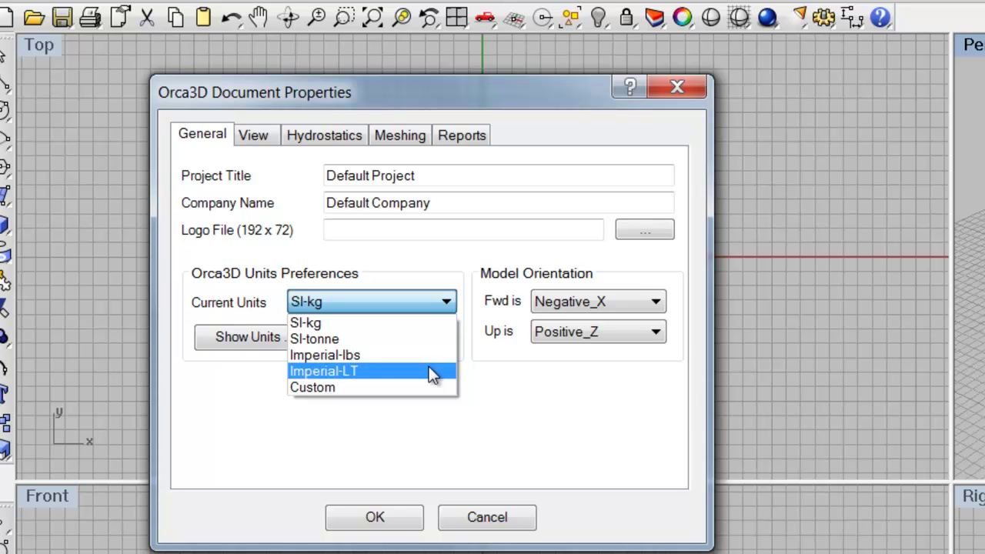
left_click(430, 388)
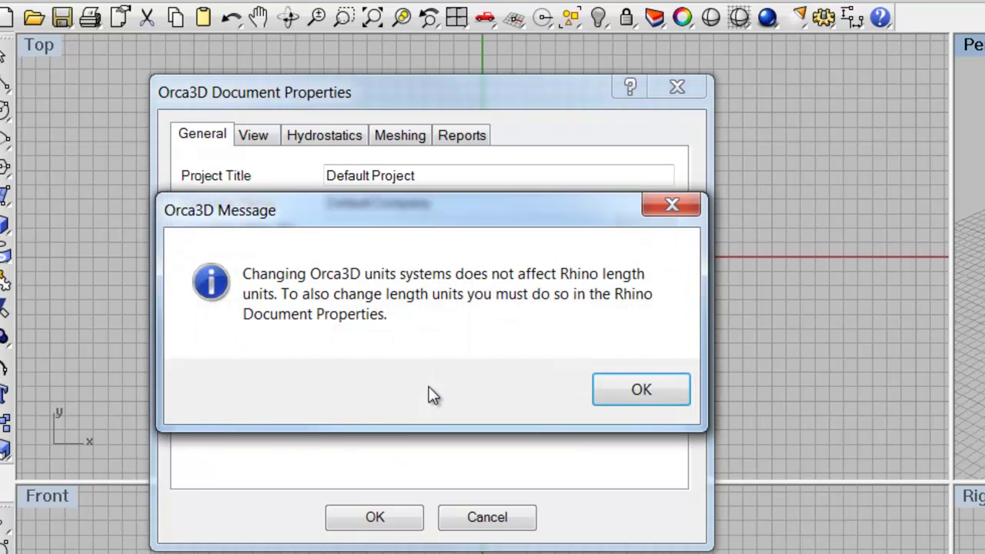
left_click(604, 391)
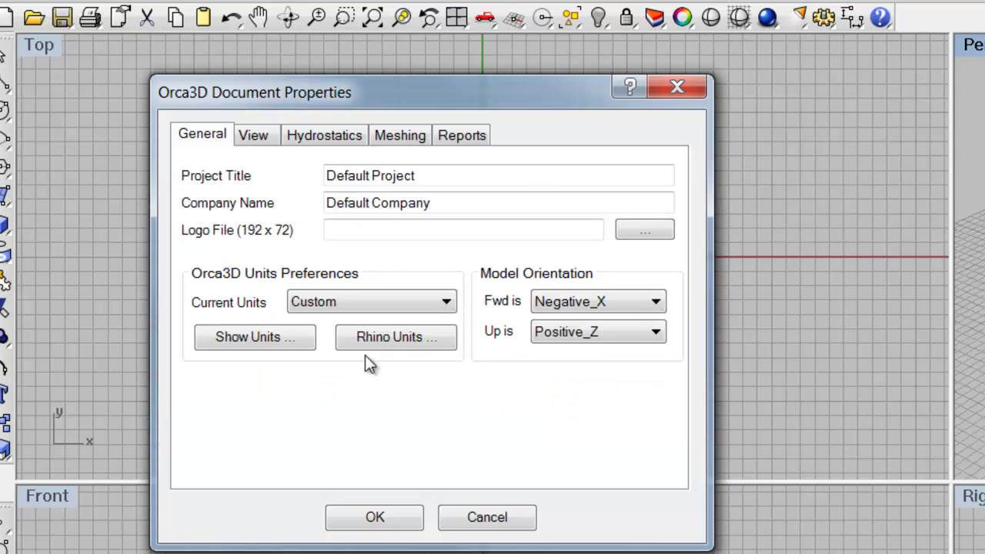
Step: Set the custom Area unit to square millimetres (mm^2) and accept the units
left_click(260, 340)
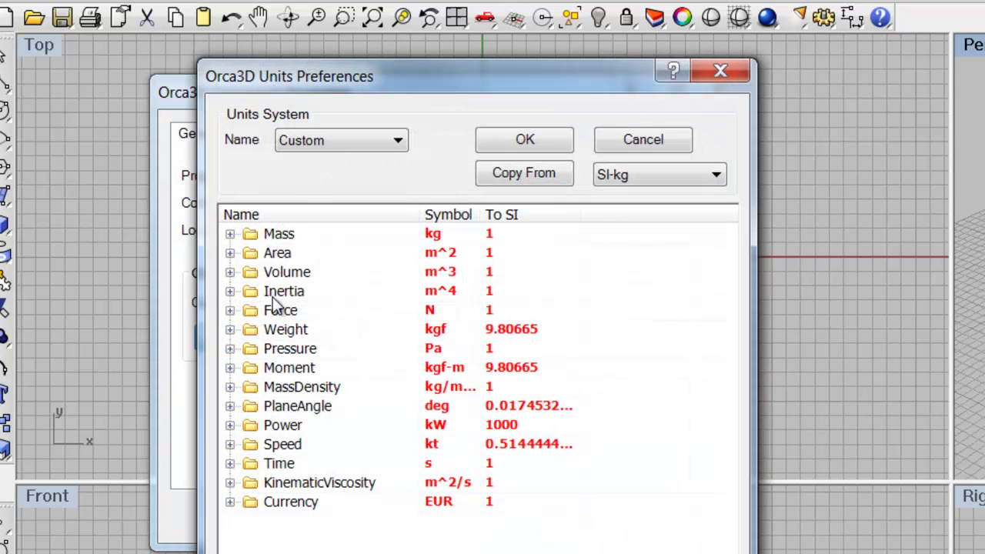
left_click(229, 253)
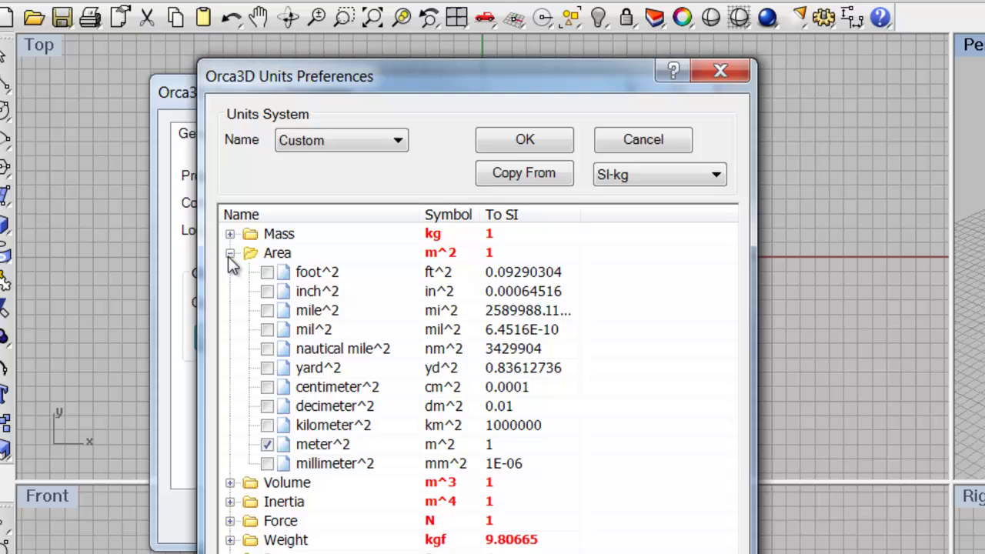
left_click(267, 271)
left_click(267, 329)
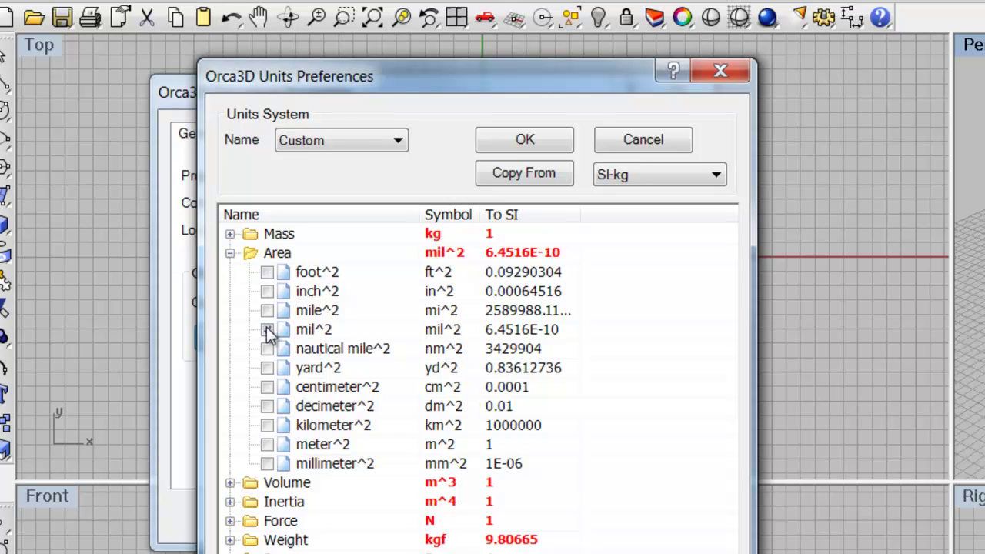
left_click(267, 464)
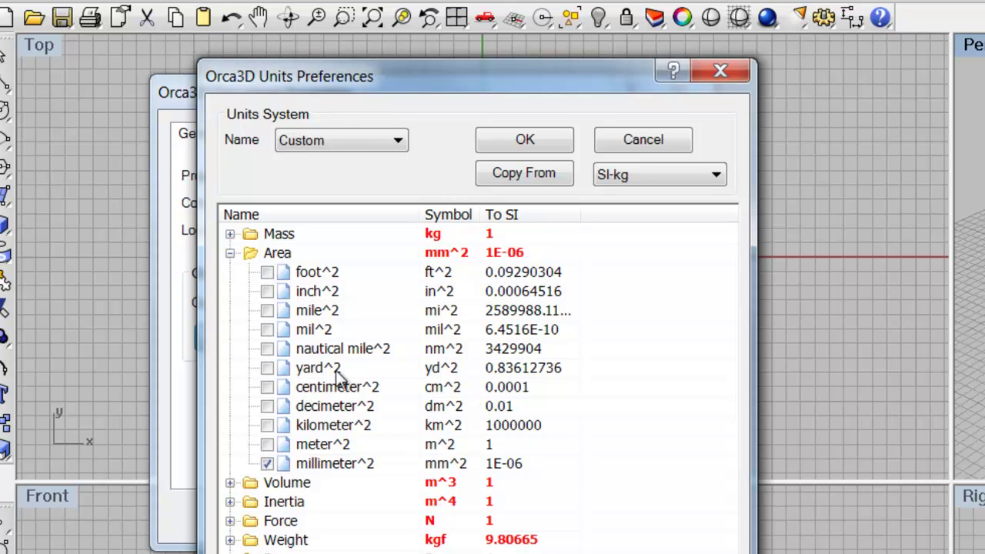
left_click(525, 140)
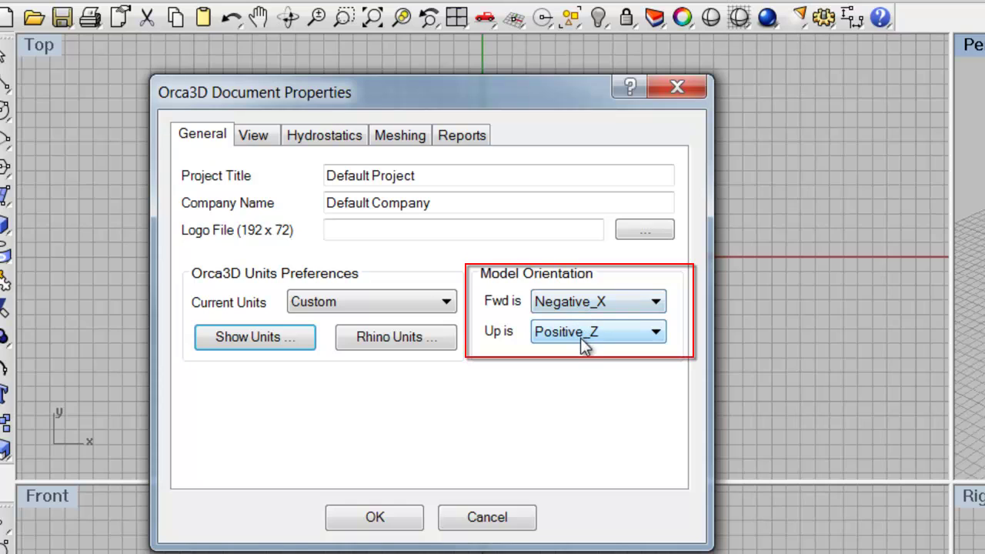
left_click(631, 301)
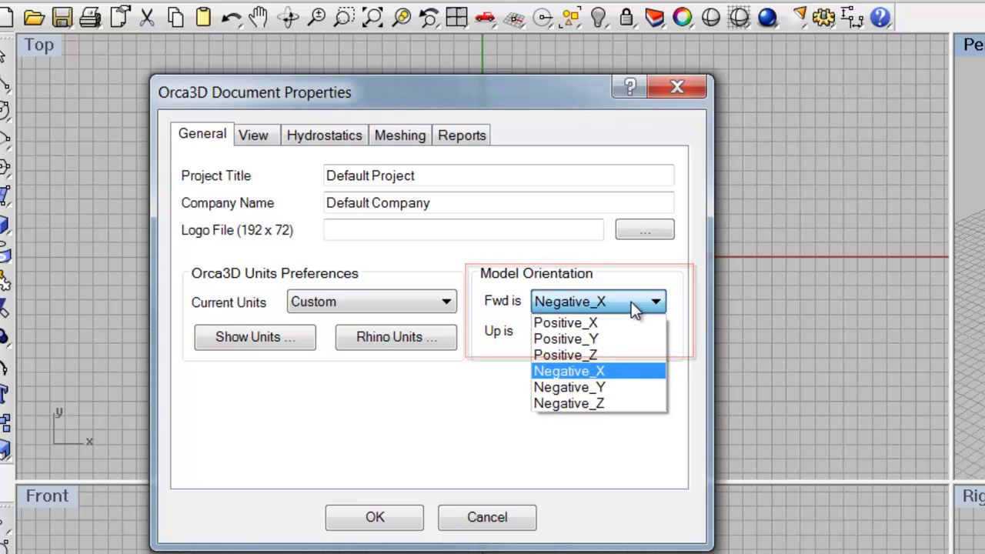
left_click(623, 370)
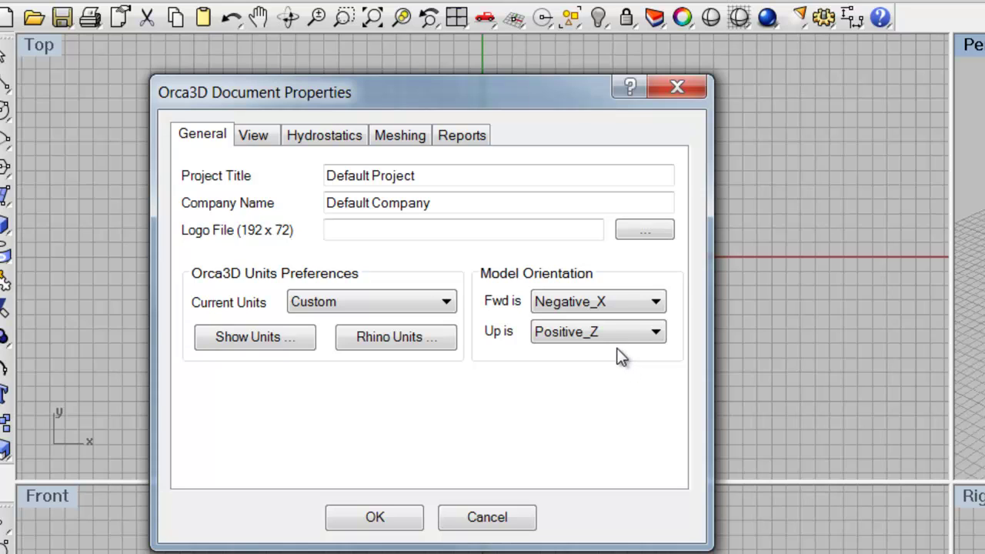
Step: Review the View settings, leaving bow points facing Right, then show the Hydrostatics settings
left_click(256, 136)
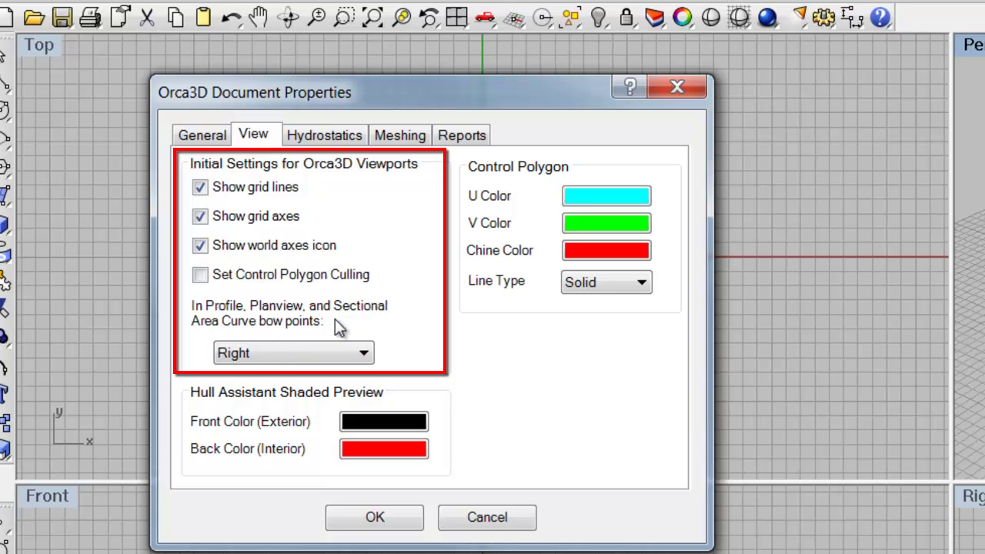
left_click(339, 351)
left_click(341, 374)
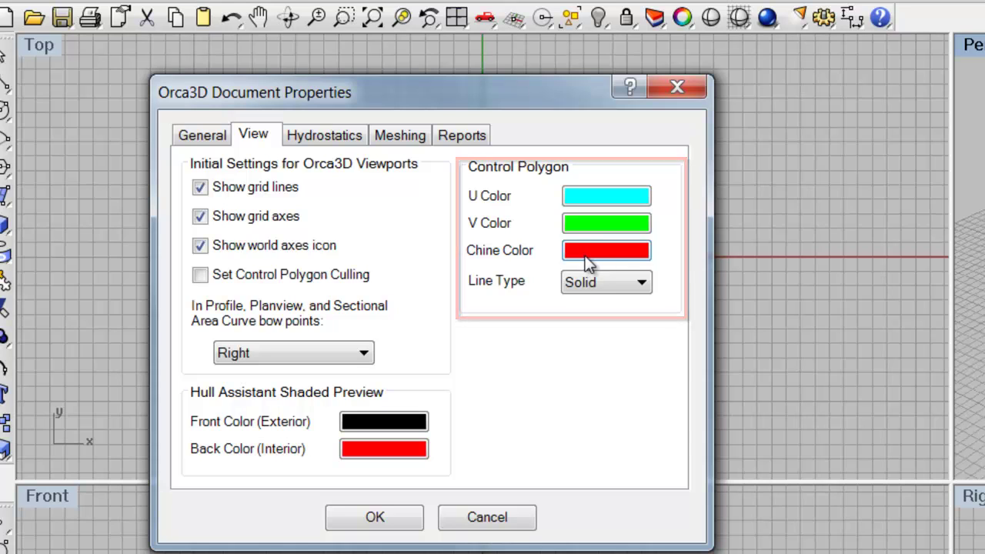
left_click(336, 139)
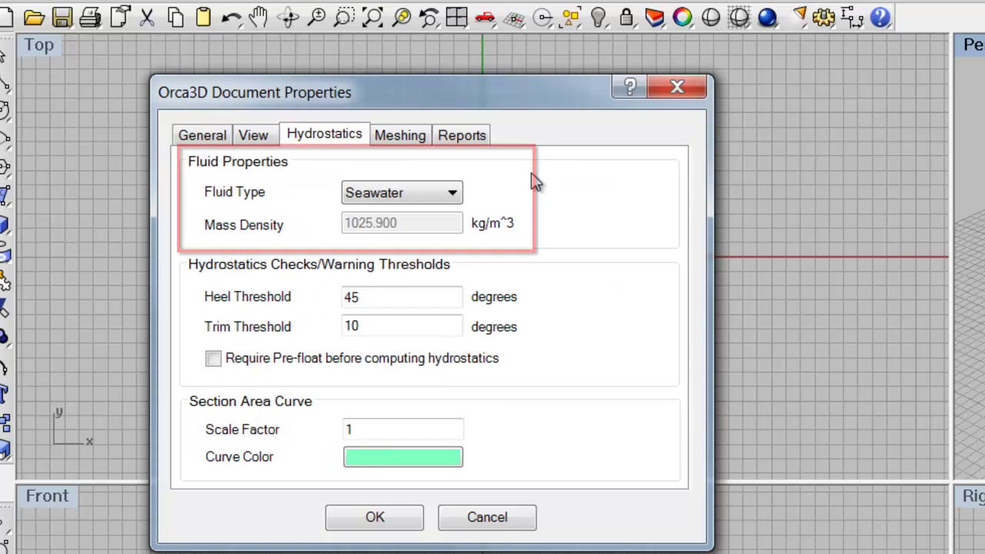
Step: Set Fluid Type to Other and select the 1025.9 mass density and 10 trim threshold values
left_click(453, 194)
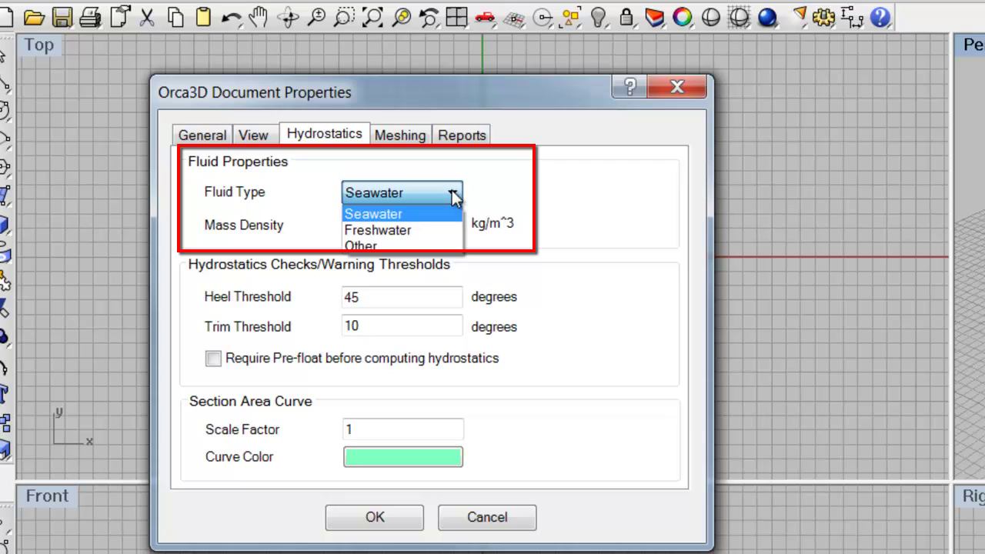
left_click(449, 248)
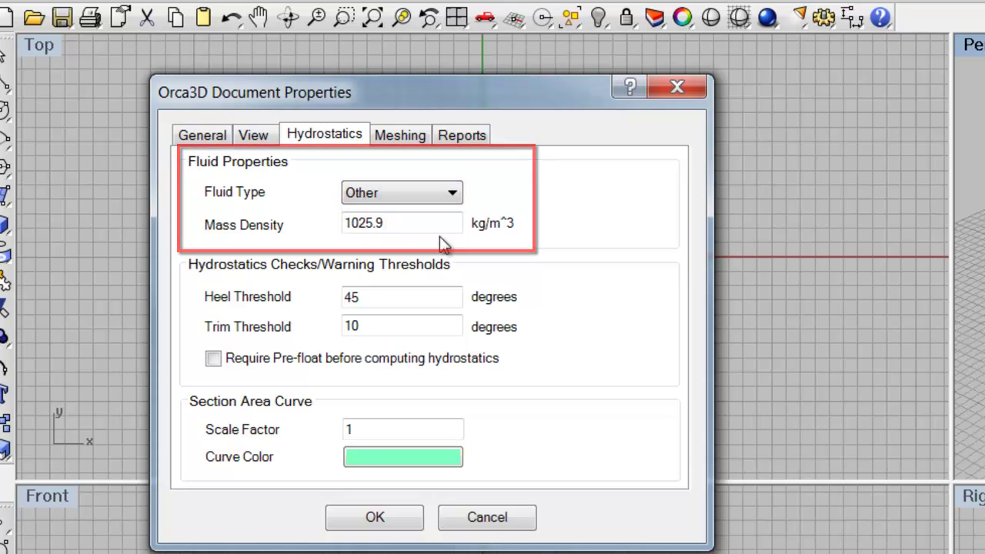
left_click(400, 223)
left_click_drag(401, 223, 341, 222)
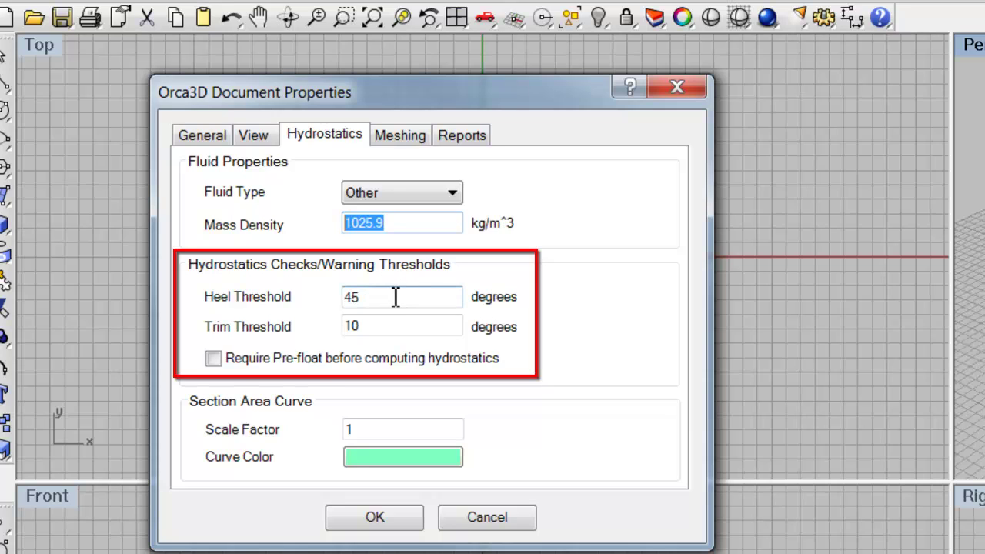
left_click_drag(394, 298, 346, 329)
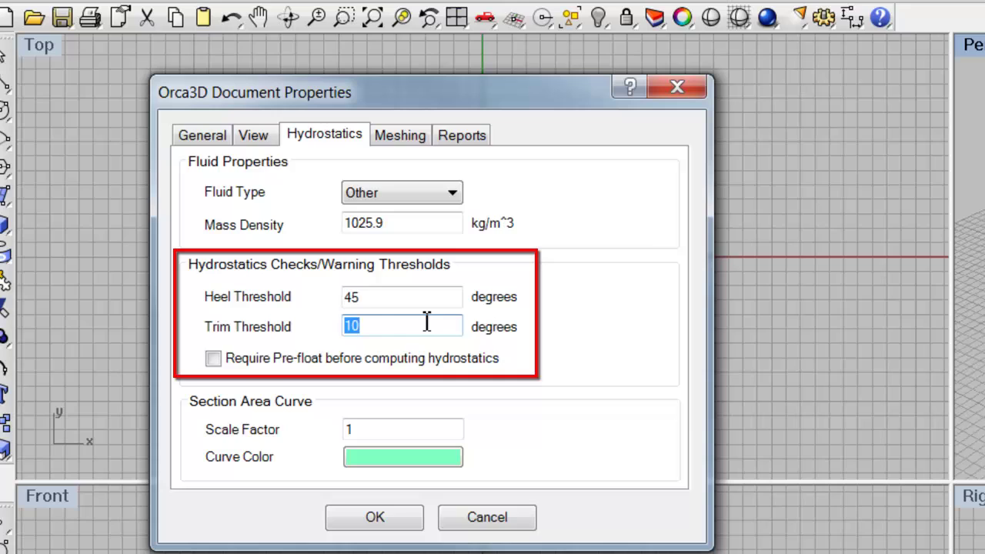
left_click(363, 298)
left_click_drag(363, 298, 351, 304)
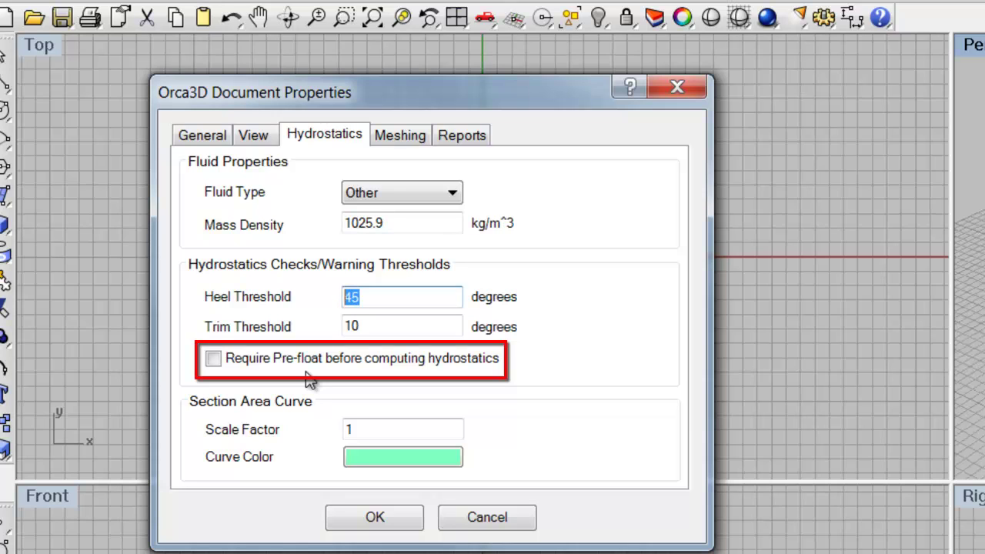
left_click(225, 359)
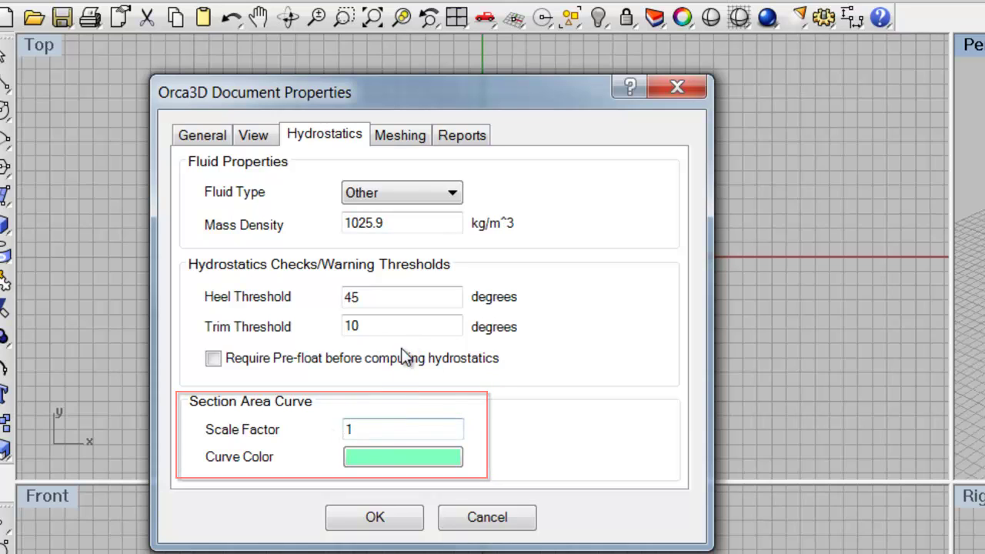
Step: Show the Meshing settings with Orca3D Default parameters and density 1
left_click(410, 137)
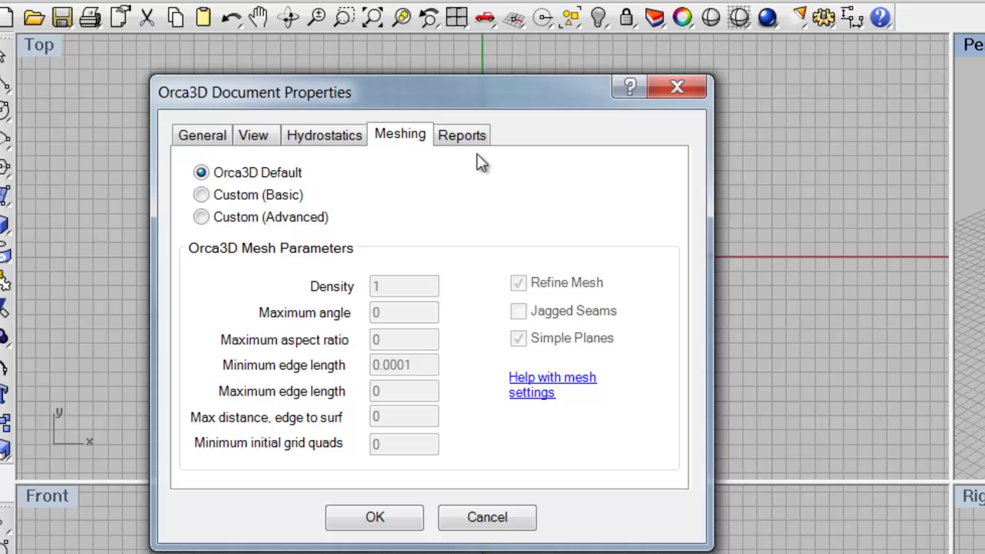
Step: On the Reports tab, enable the Hydrostatics custom report
left_click(467, 137)
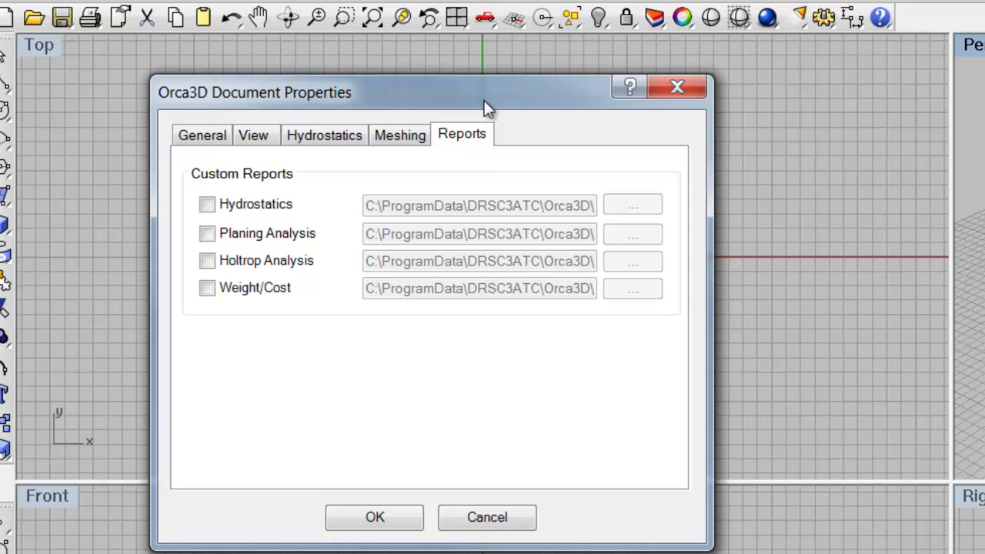
left_click(208, 205)
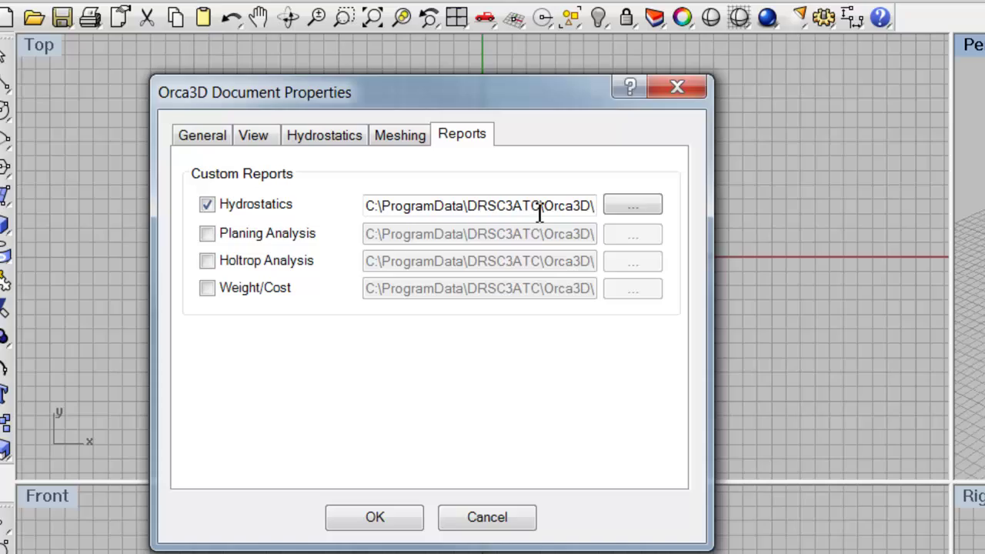
Step: Return to the General tab, confirm the document properties with OK, and open the File menu
left_click(212, 140)
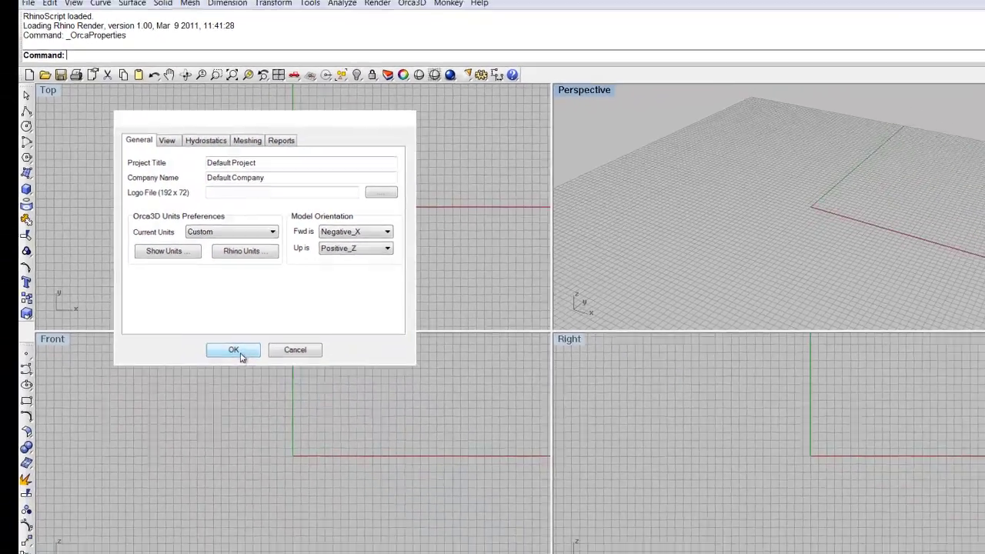
left_click(233, 350)
left_click(28, 3)
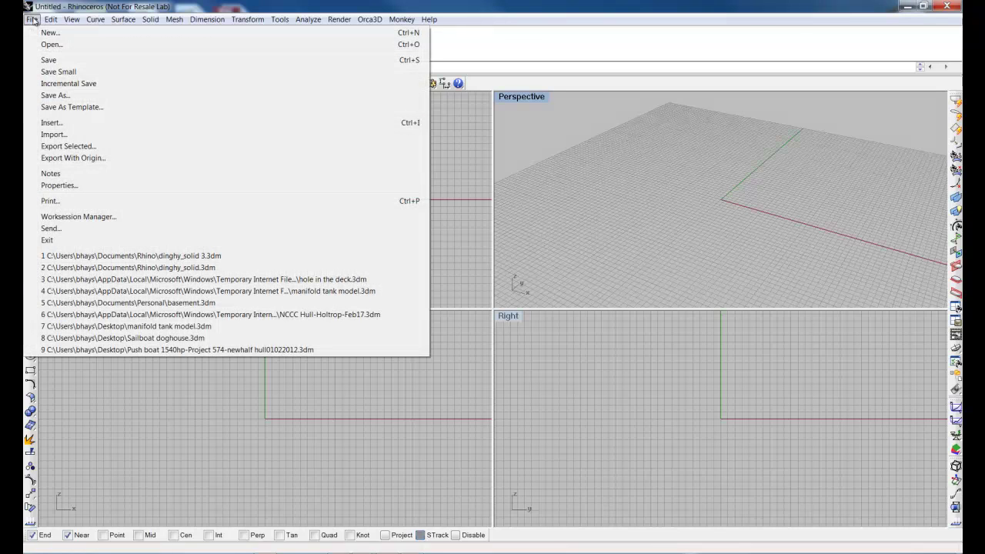